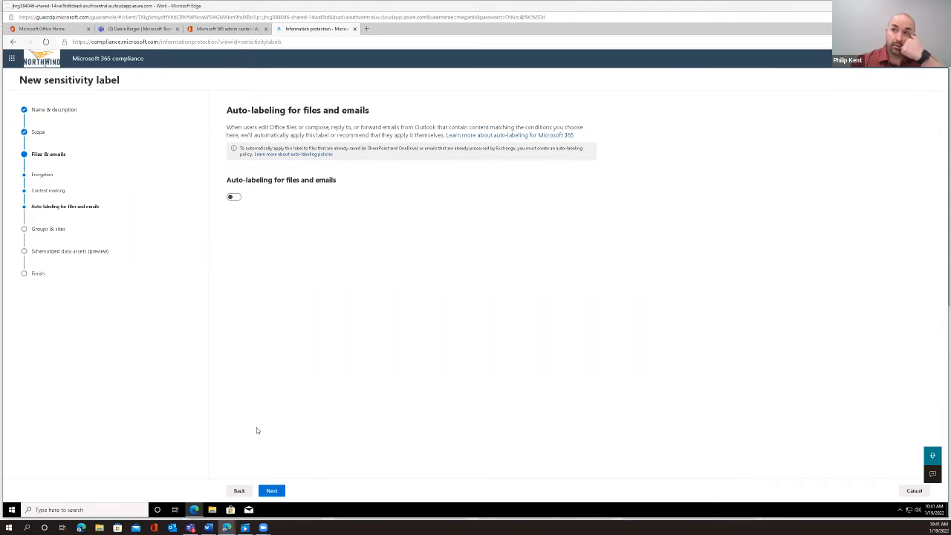
- Turn on auto-labeling for files and emails and add a "Content contains" condition
click(234, 197)
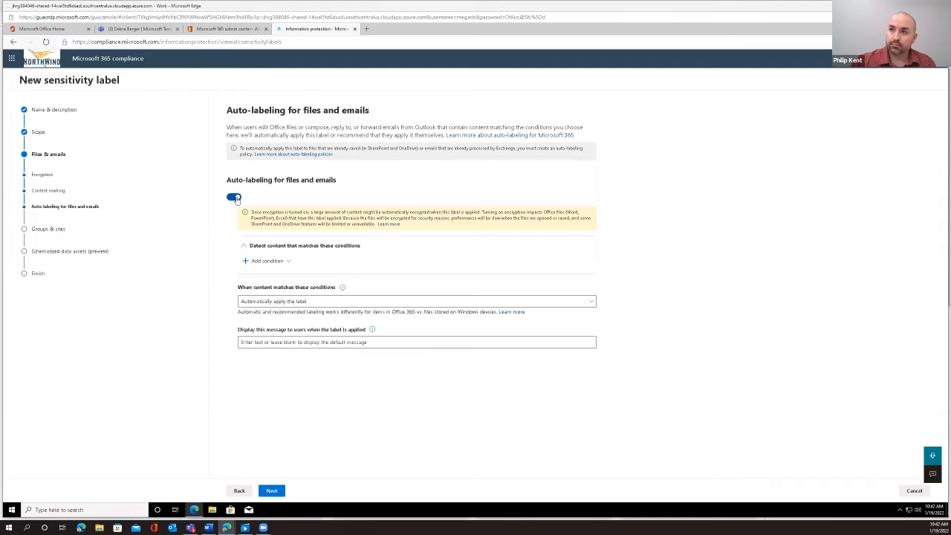
click(267, 261)
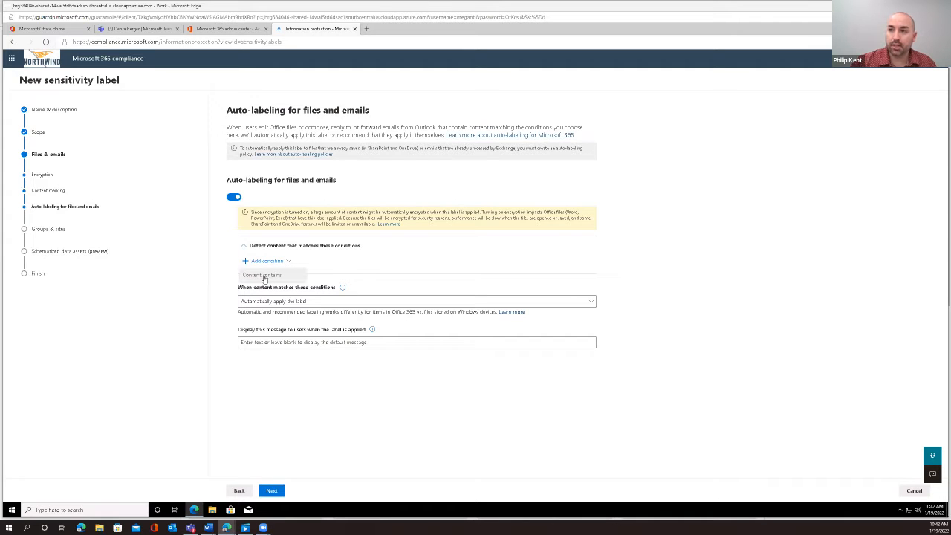
click(263, 276)
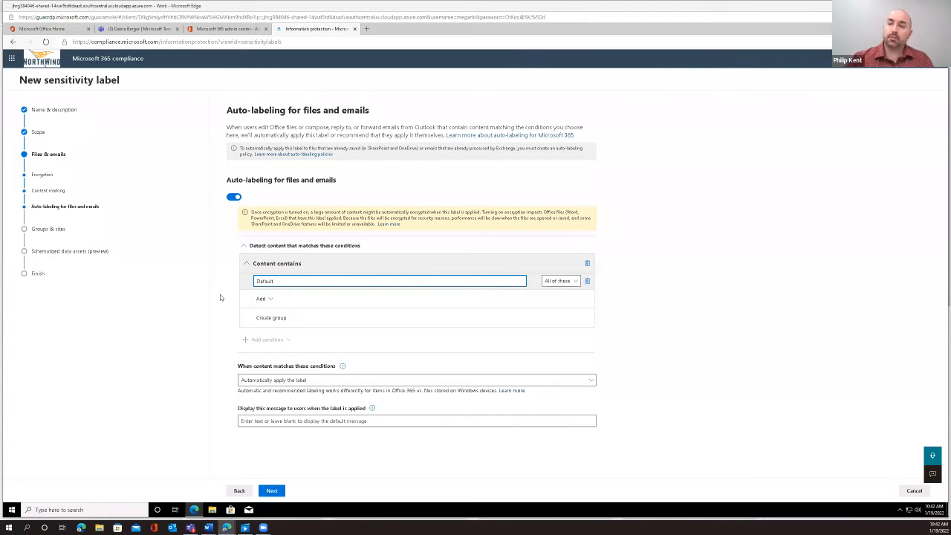
- Add U.S. Social Security Number (SSN) as a sensitive info type in the Content contains condition
click(263, 300)
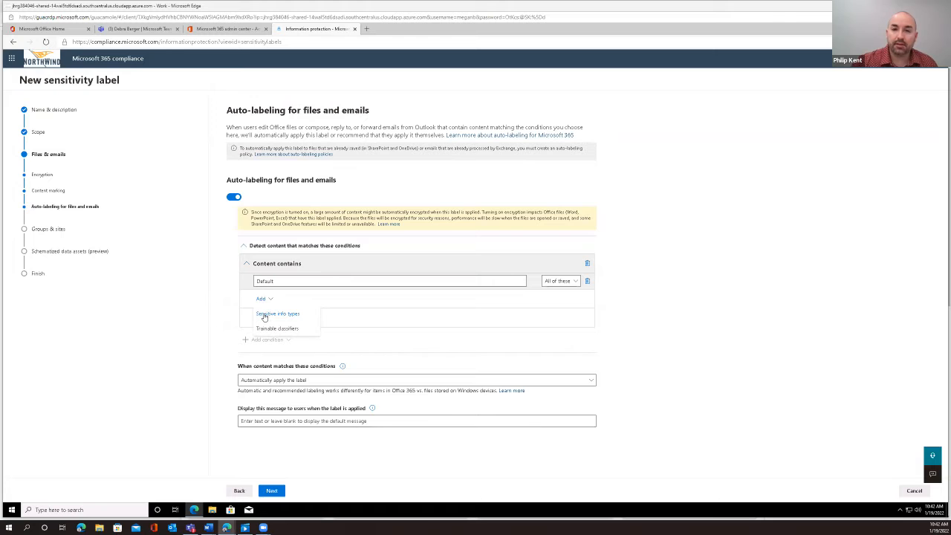
click(263, 315)
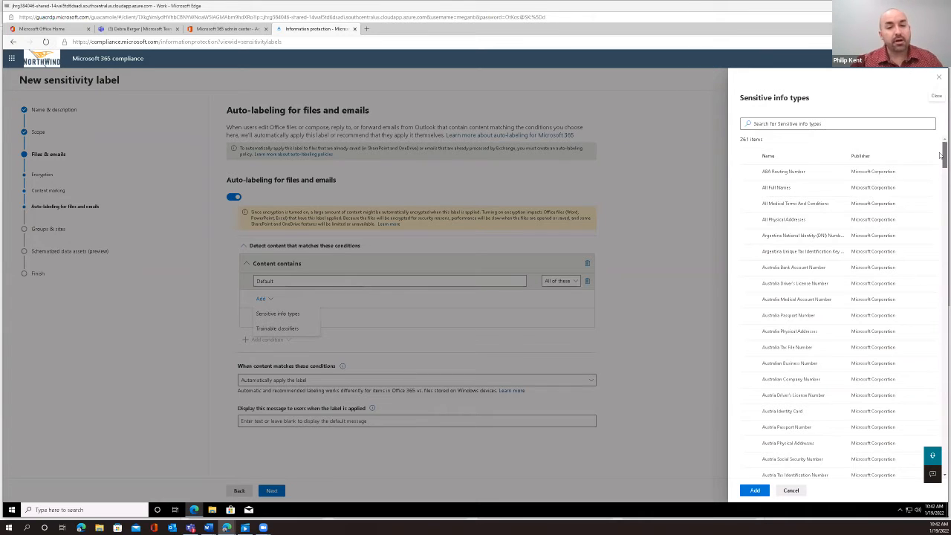
drag(941, 154, 942, 315)
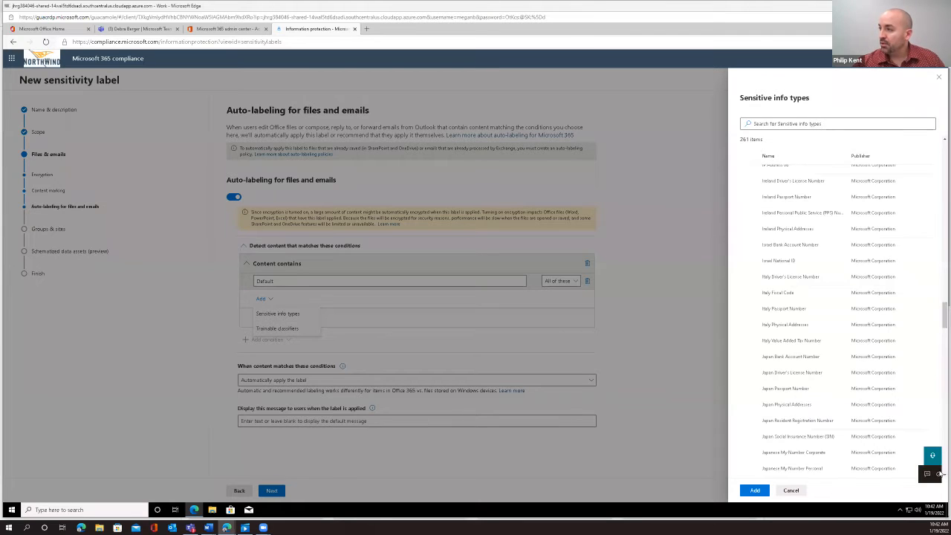
drag(941, 334, 943, 464)
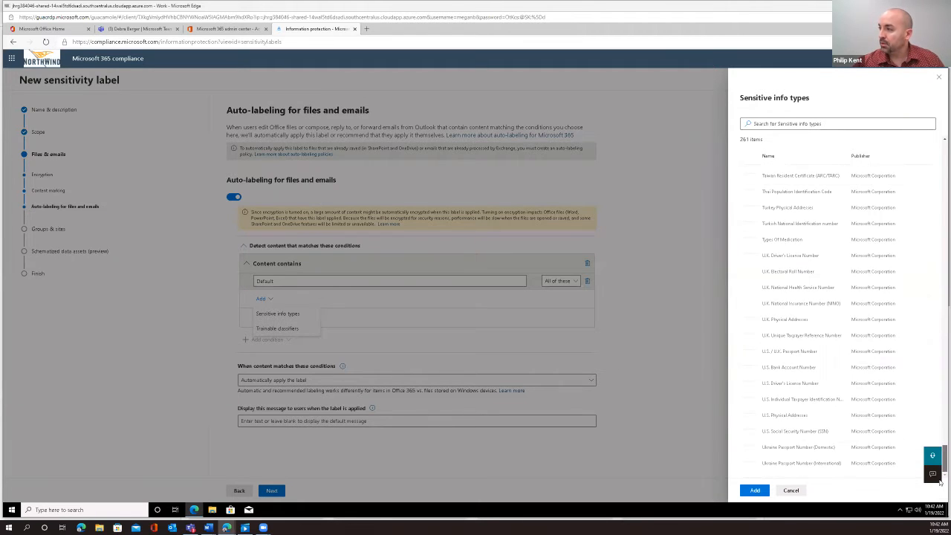
click(760, 434)
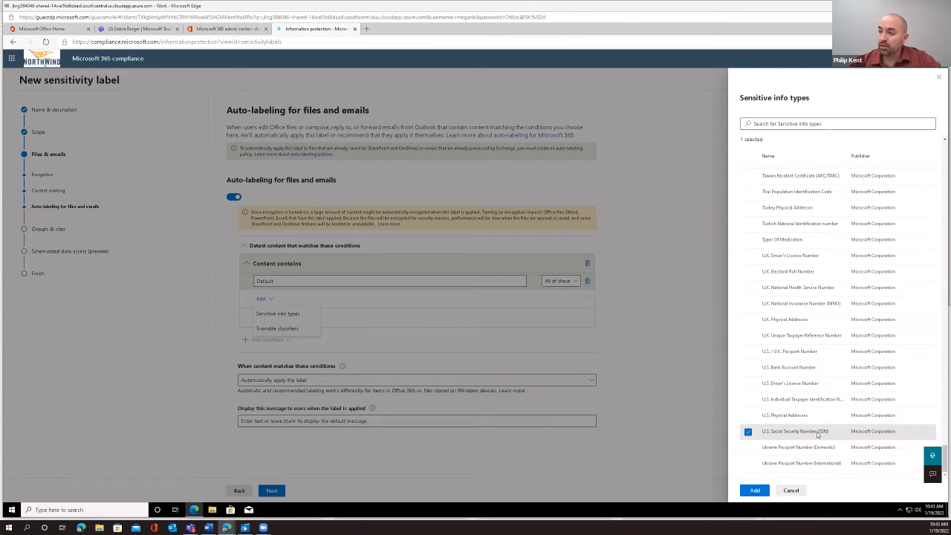
click(754, 491)
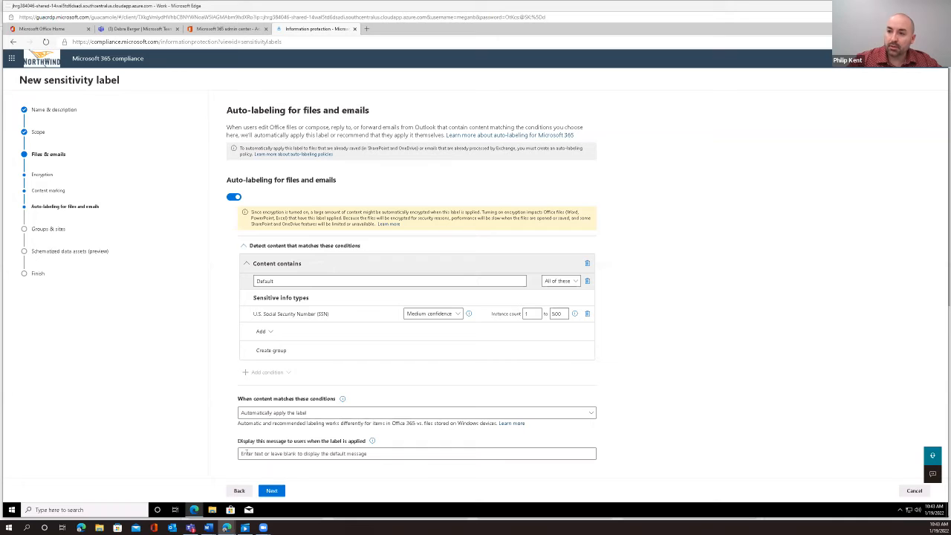
- Set the message displayed to users when the label is applied to "do not send PII" and continue to the groups and sites settings
click(291, 453)
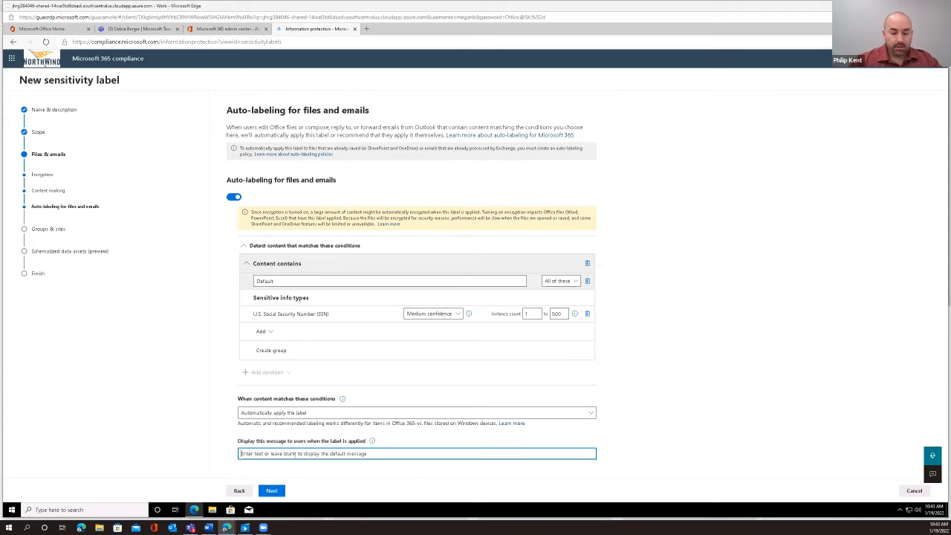
text(do not send PII)
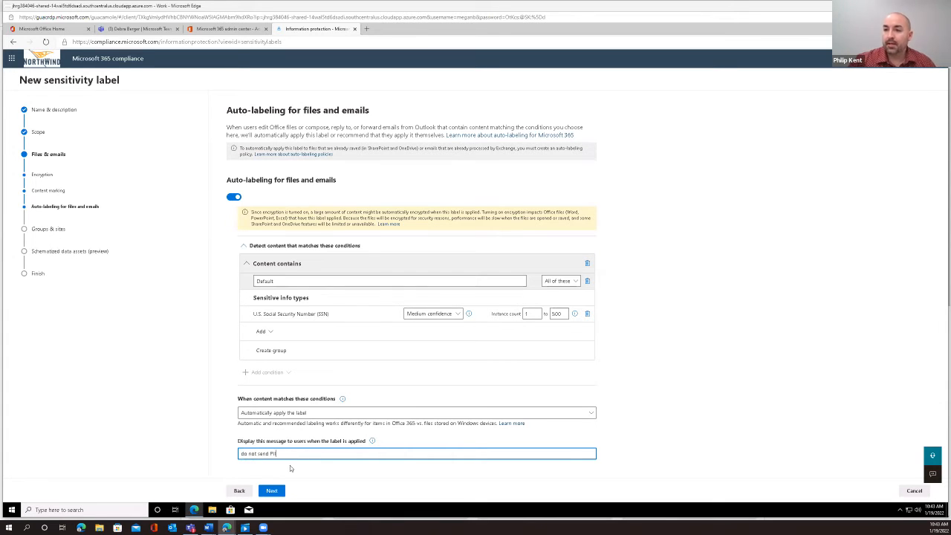
click(272, 491)
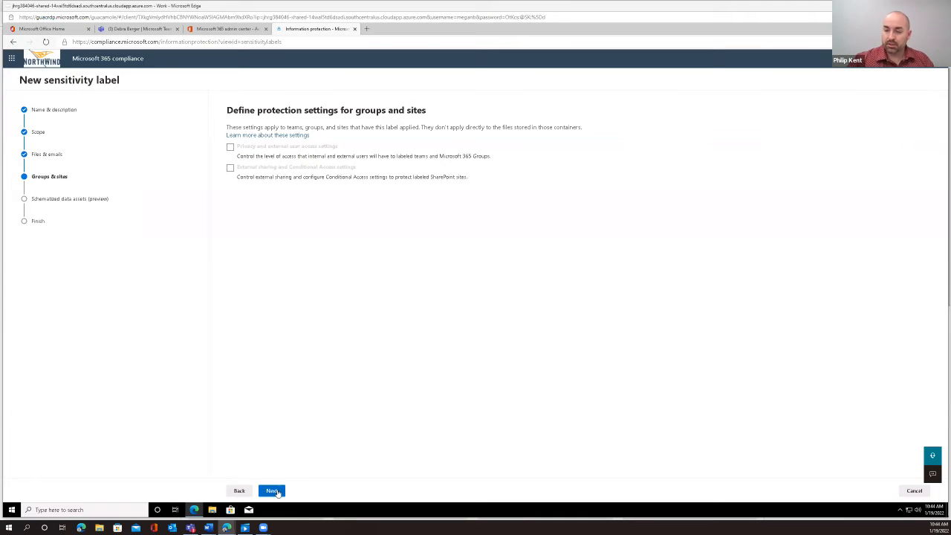
- Leave the groups, sites and schematized data asset settings at their defaults, create the sensitivity label and finish the wizard
click(279, 492)
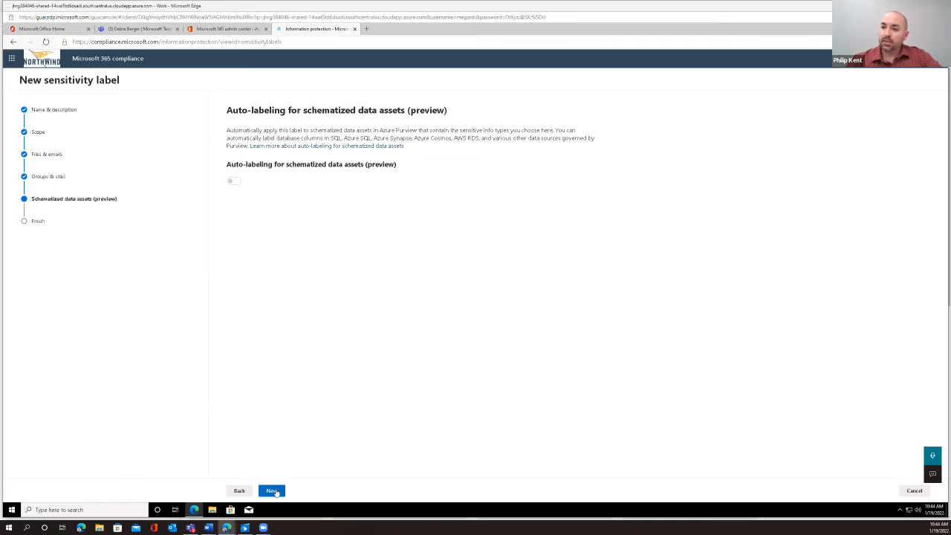
click(273, 492)
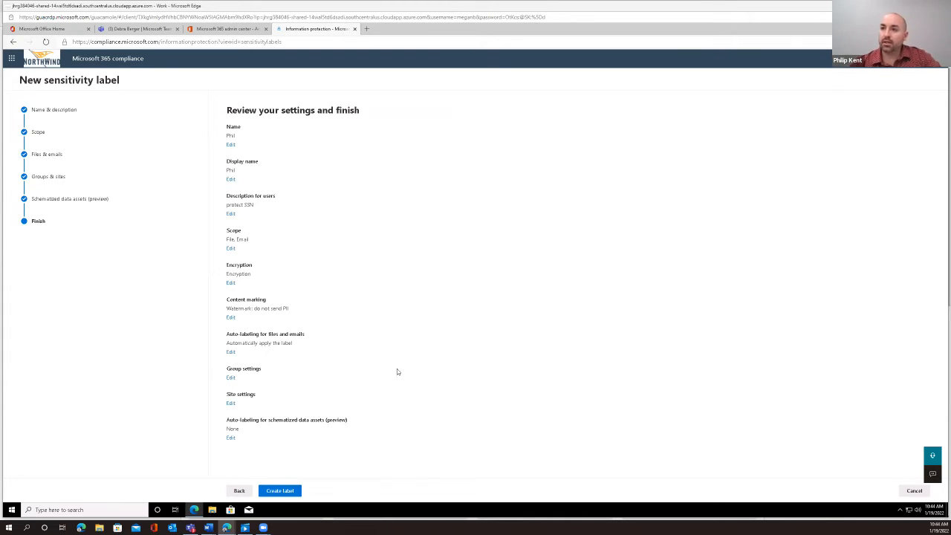
click(281, 492)
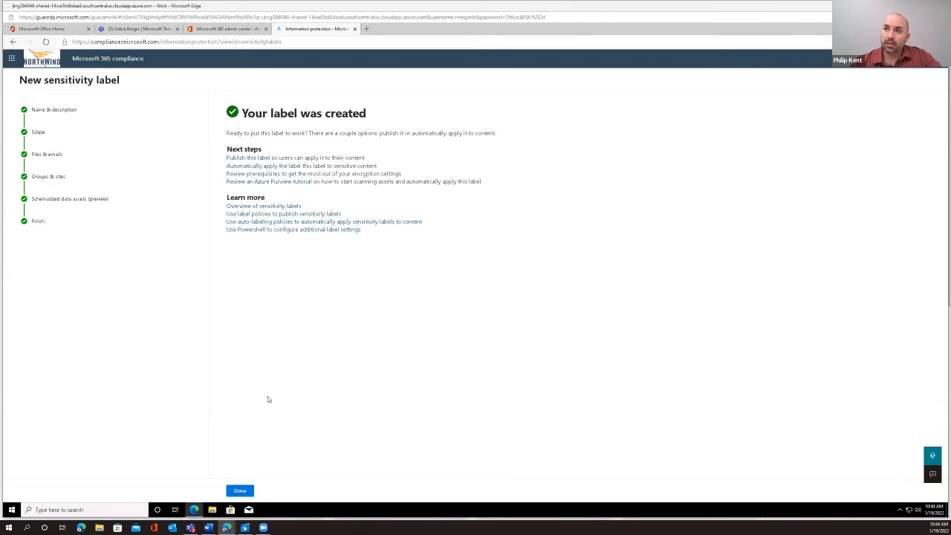
click(239, 491)
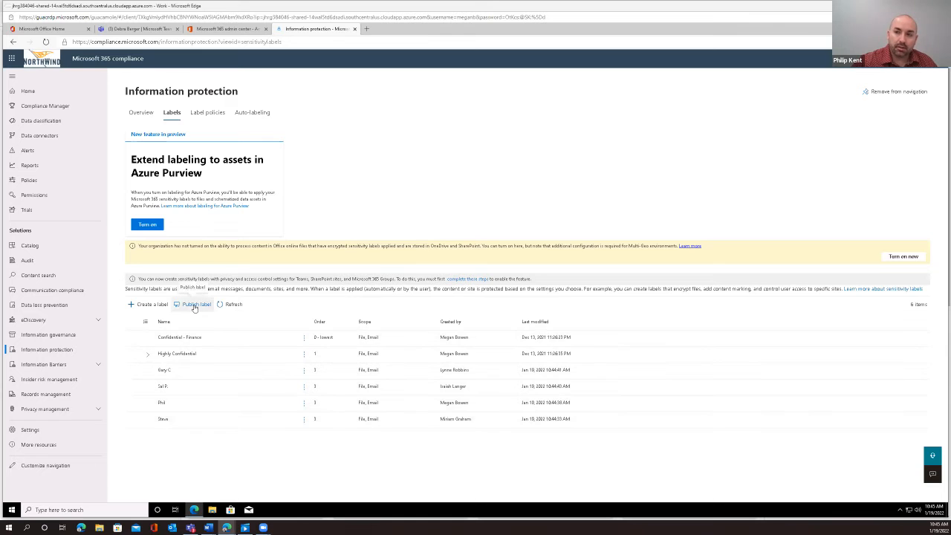
- Start publishing the newly created SSN protection label and keep all users and groups included
click(183, 407)
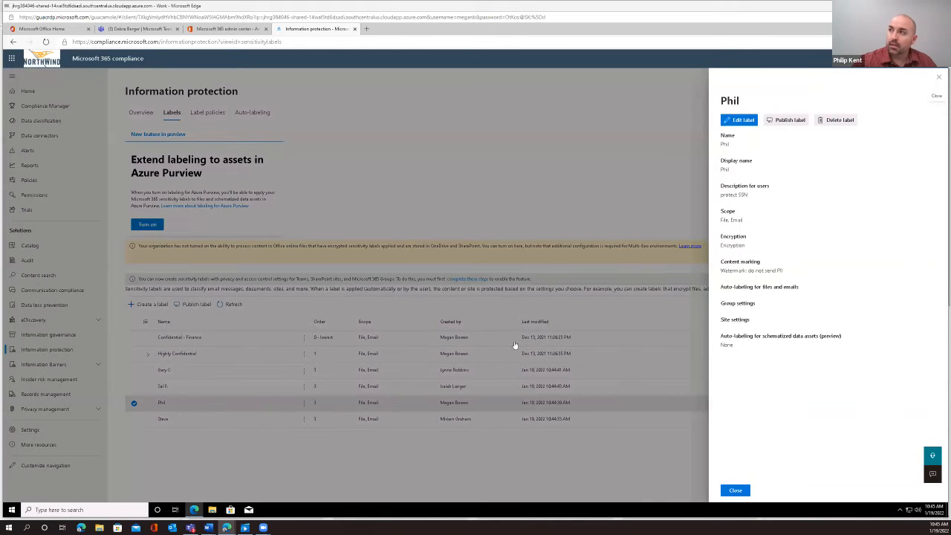
click(788, 124)
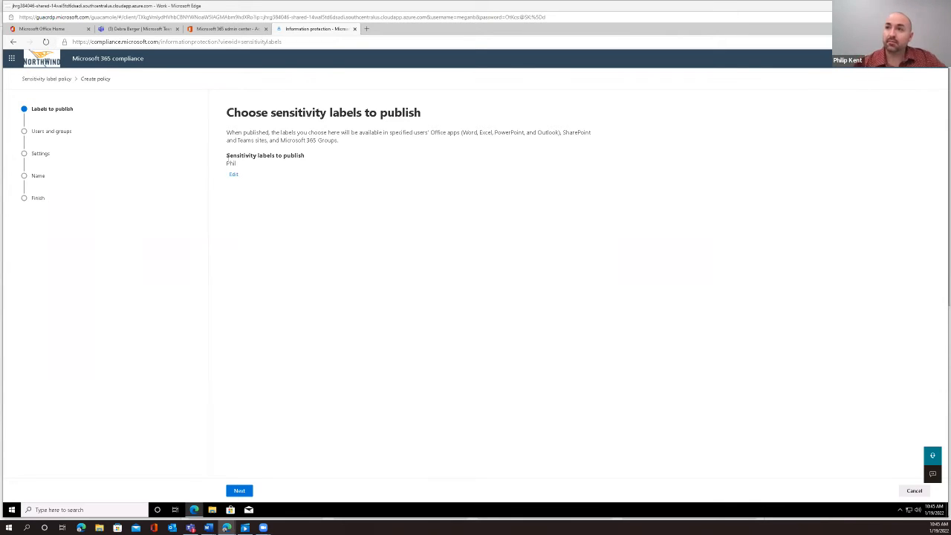
click(239, 491)
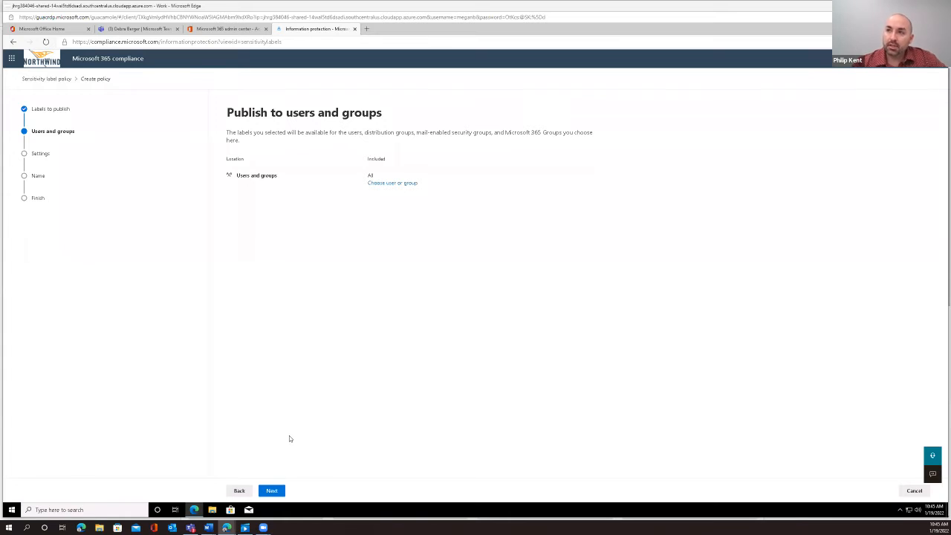
click(272, 492)
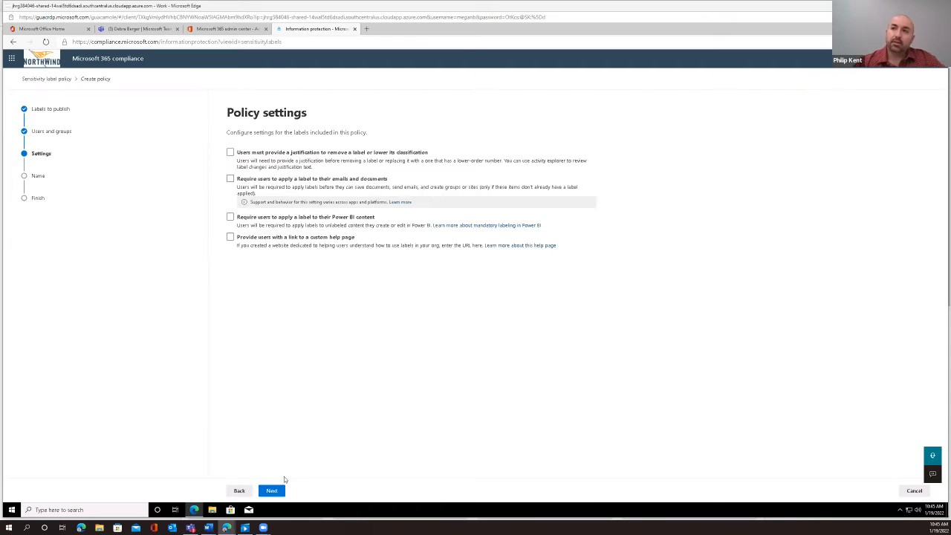
- Require a justification for removing or lowering labels, and mandatory labeling of emails, documents and Power BI content in the policy settings
click(230, 152)
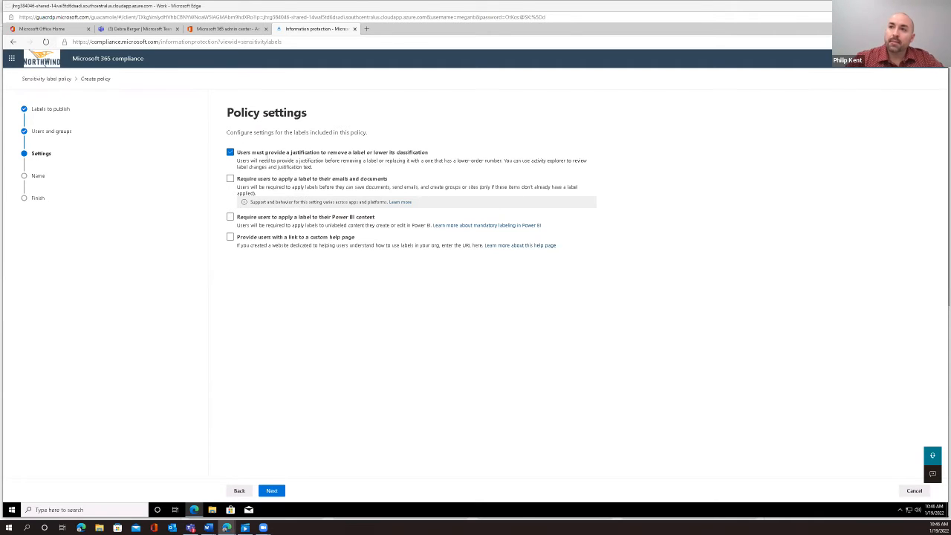
click(230, 180)
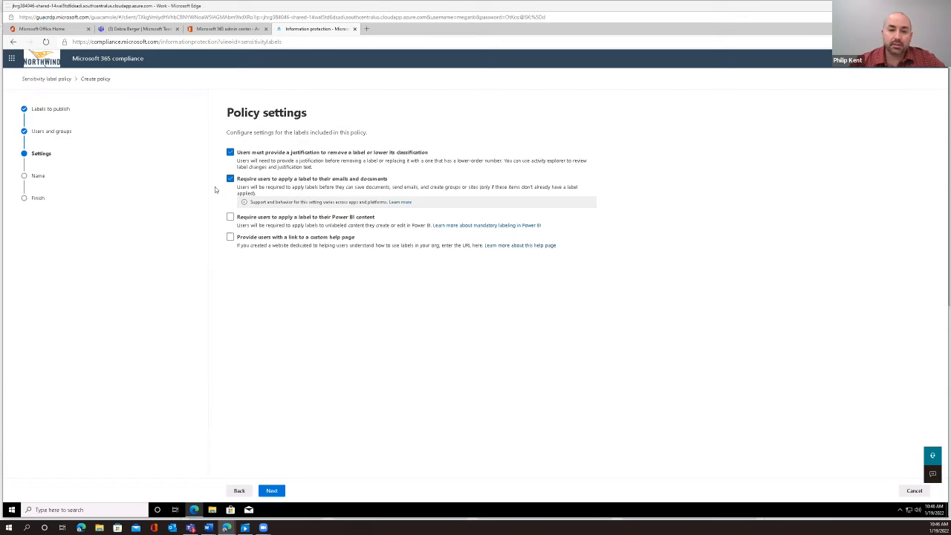
click(230, 216)
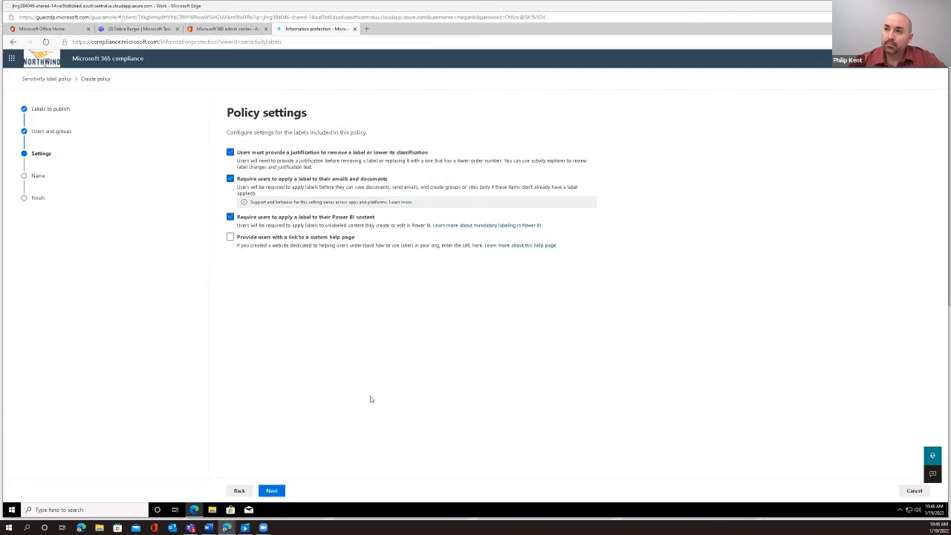
click(272, 491)
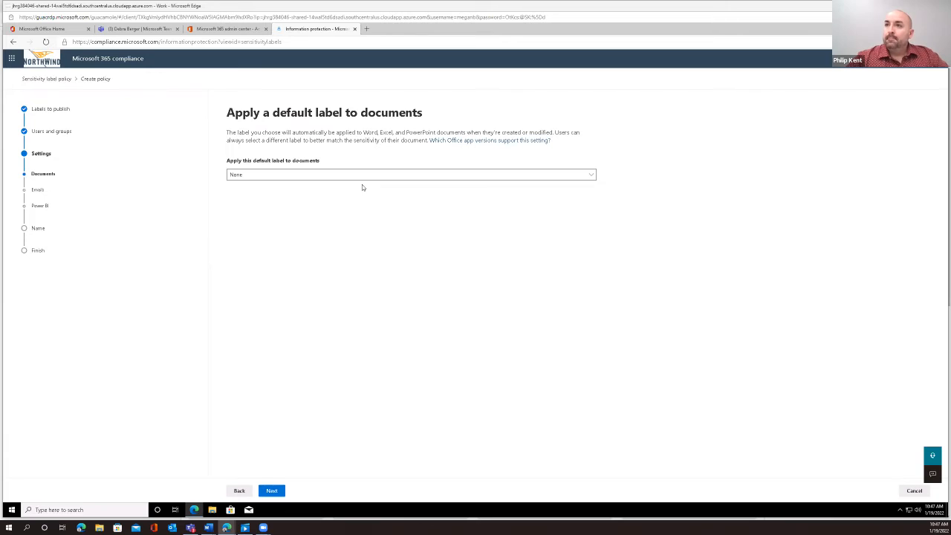
- Set the newly created SSN protection label as the default for documents and for emails
click(291, 179)
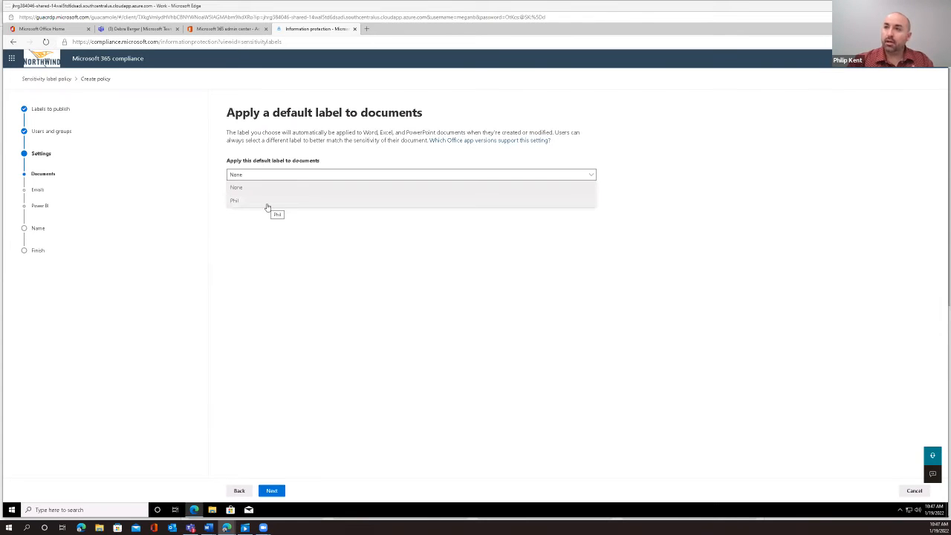
click(267, 201)
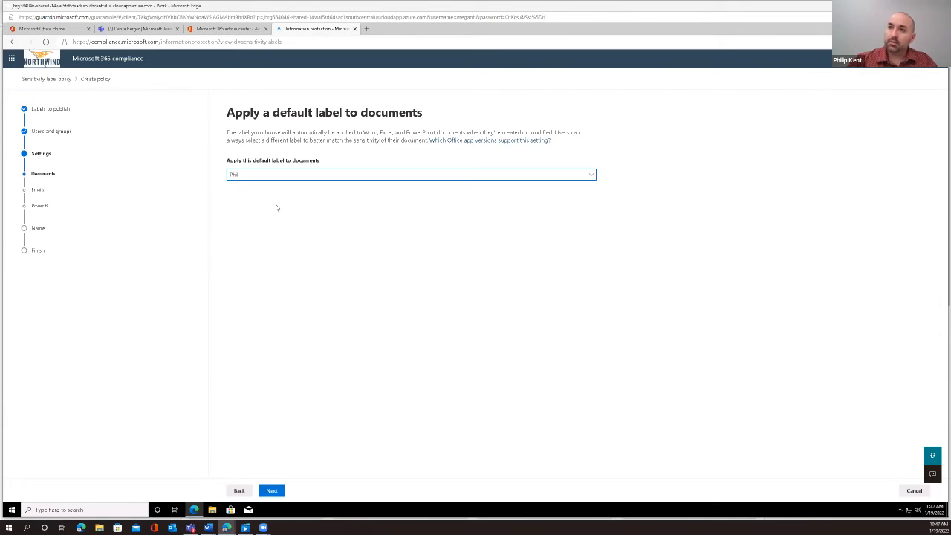
click(271, 490)
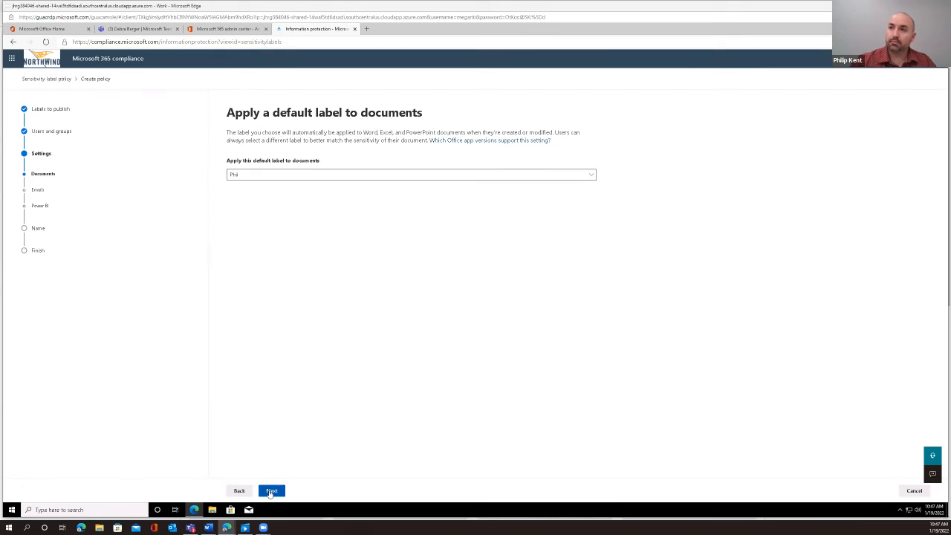
click(359, 185)
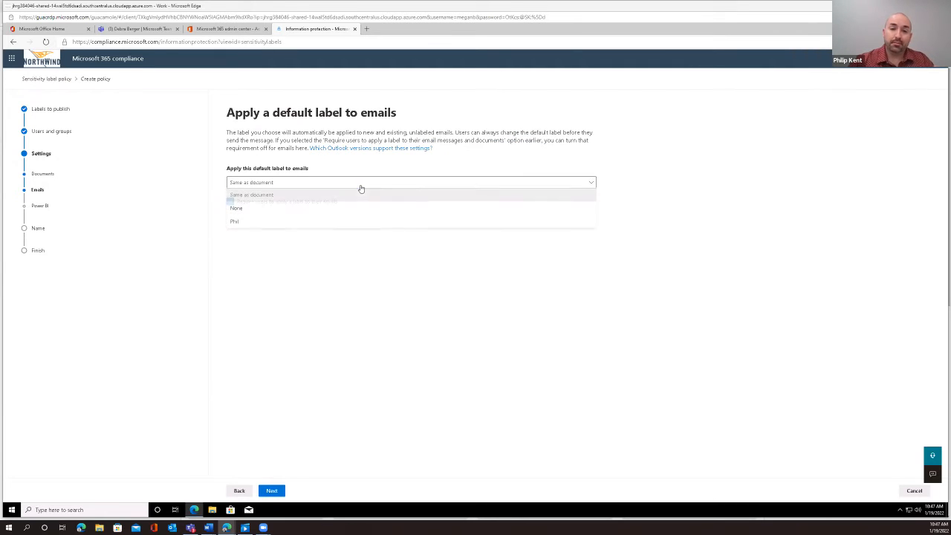
click(287, 223)
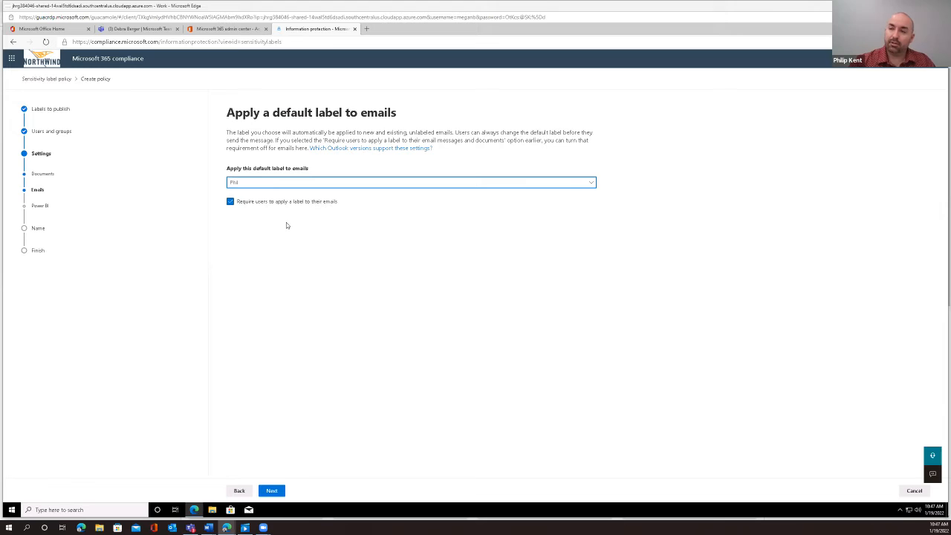
click(272, 491)
- Set the same SSN protection label as the default for Power BI content and continue to the policy naming
click(365, 171)
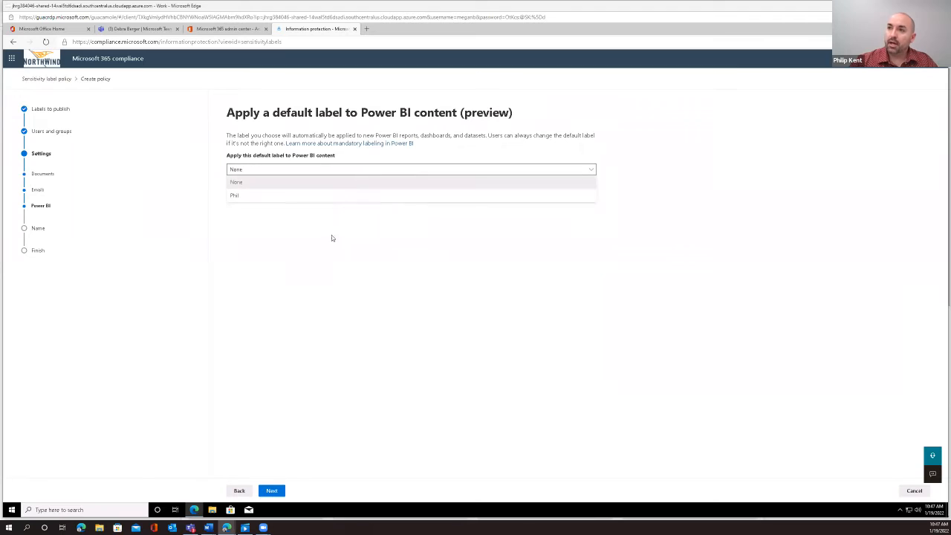
click(299, 196)
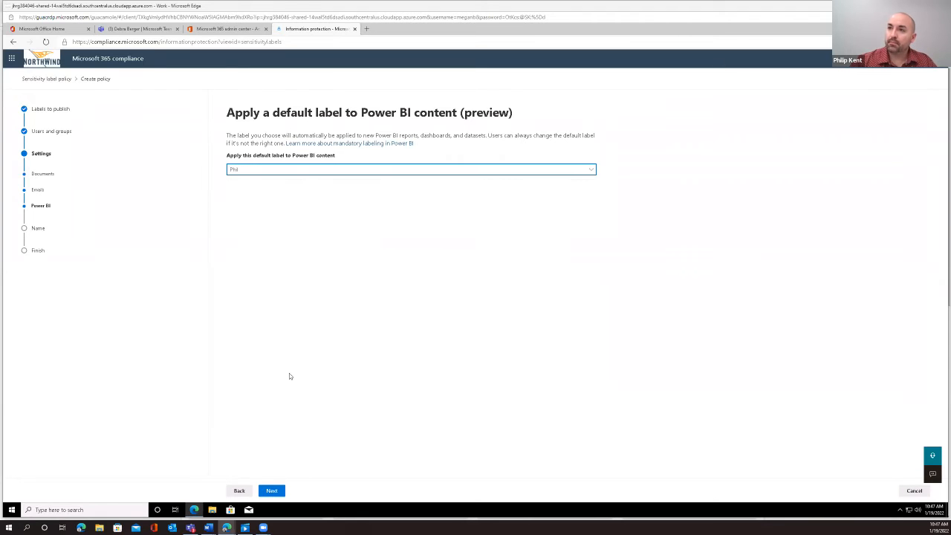
click(272, 492)
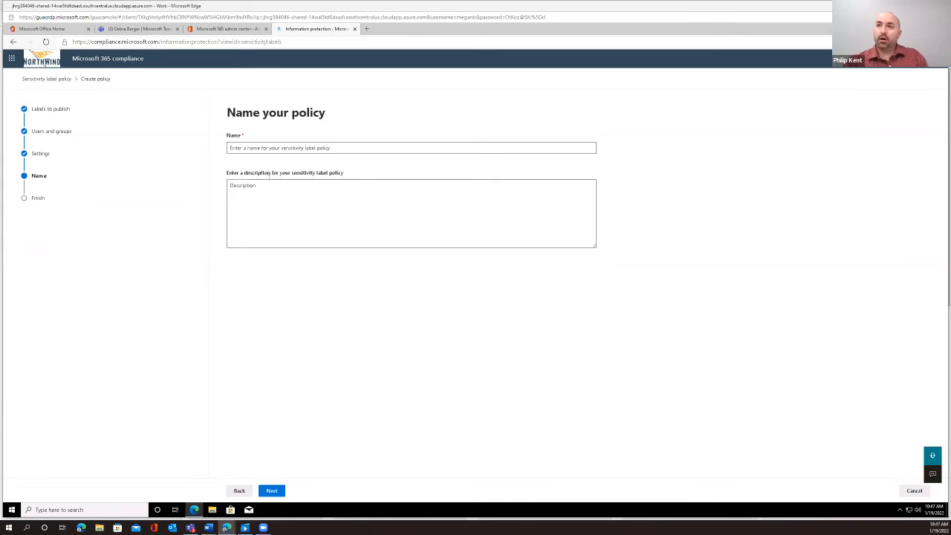
- Name the label policy with the label owner's first name, submit it without a description, and open the list of label policies
click(251, 149)
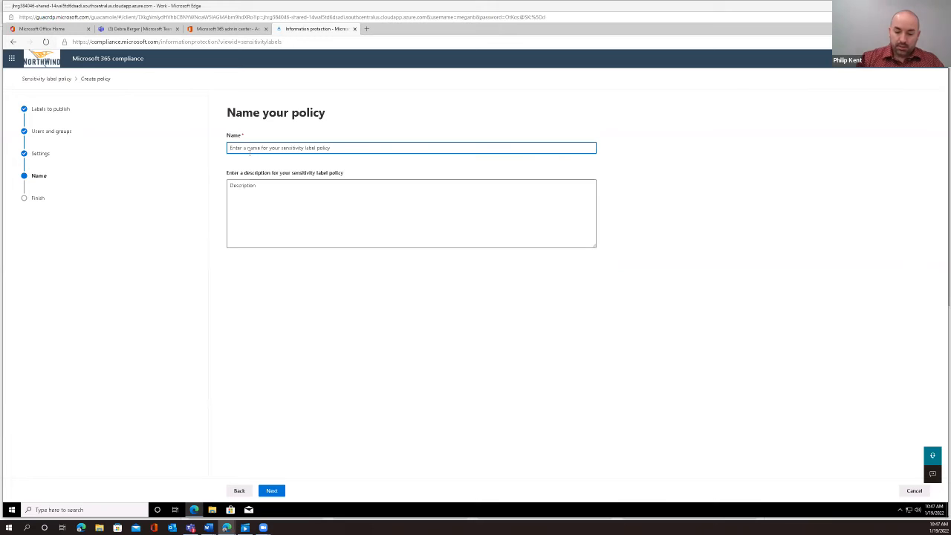
text(Phil)
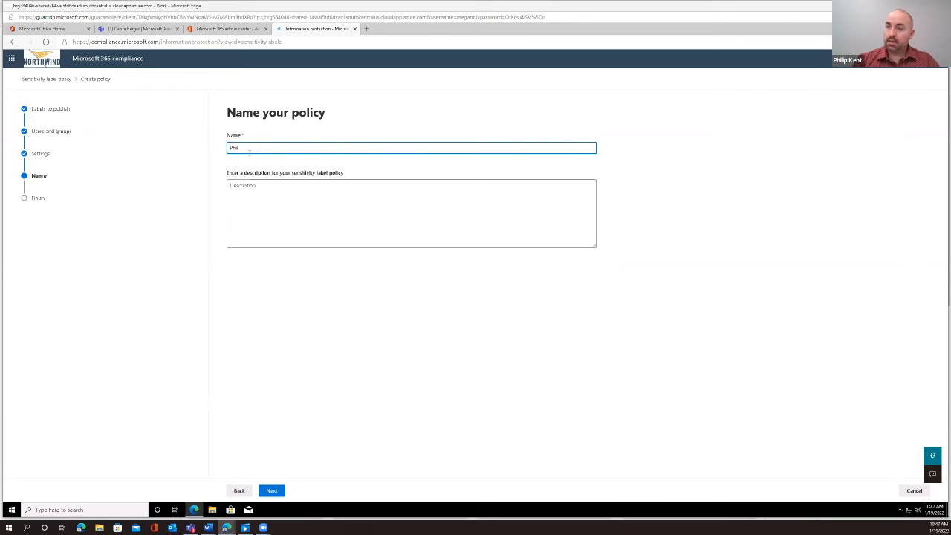
click(299, 197)
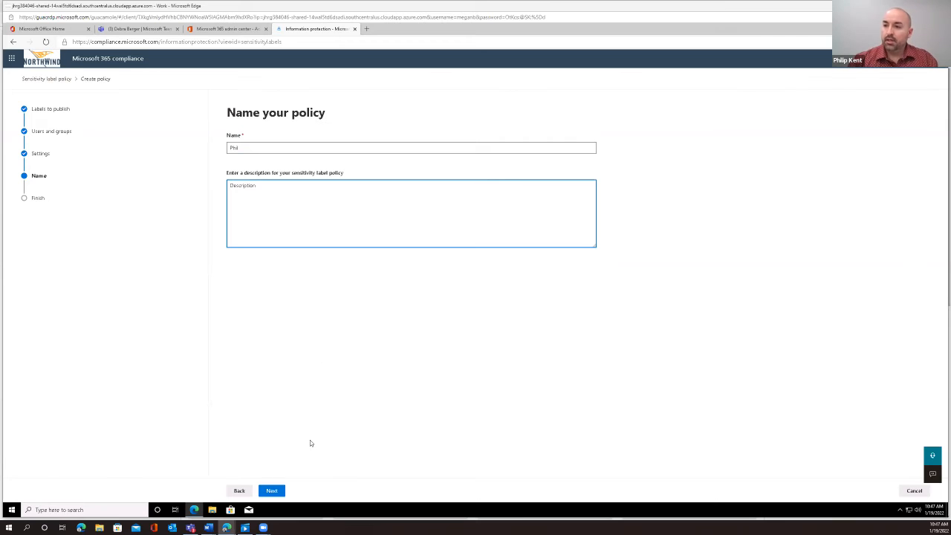
click(275, 492)
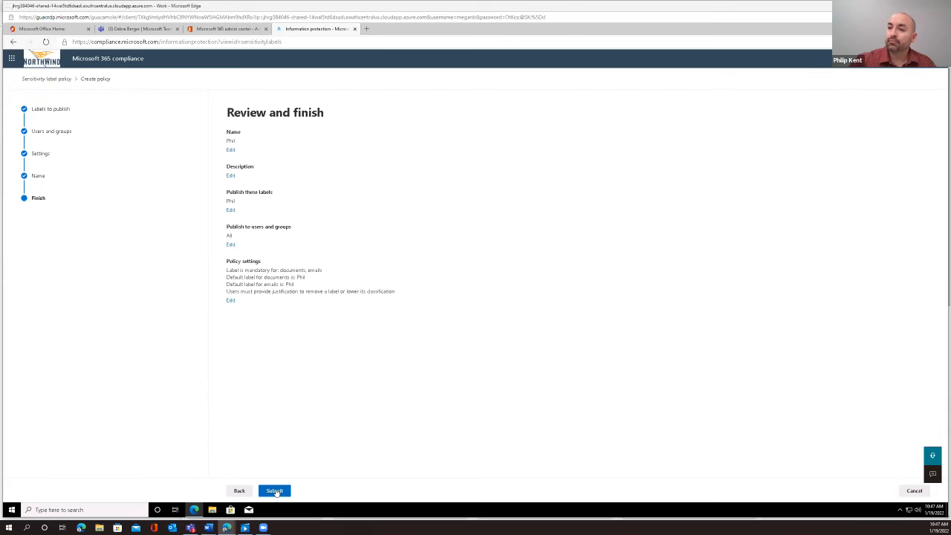
click(275, 491)
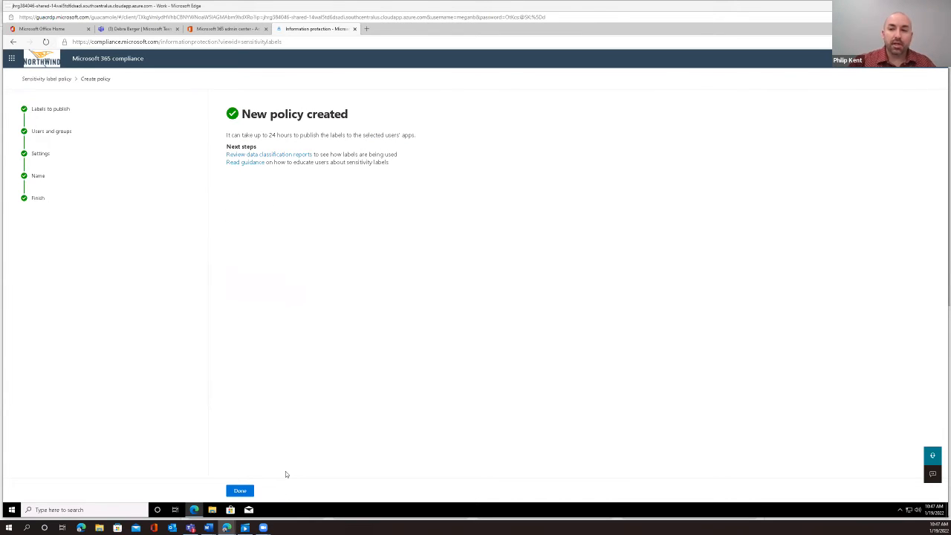
click(241, 491)
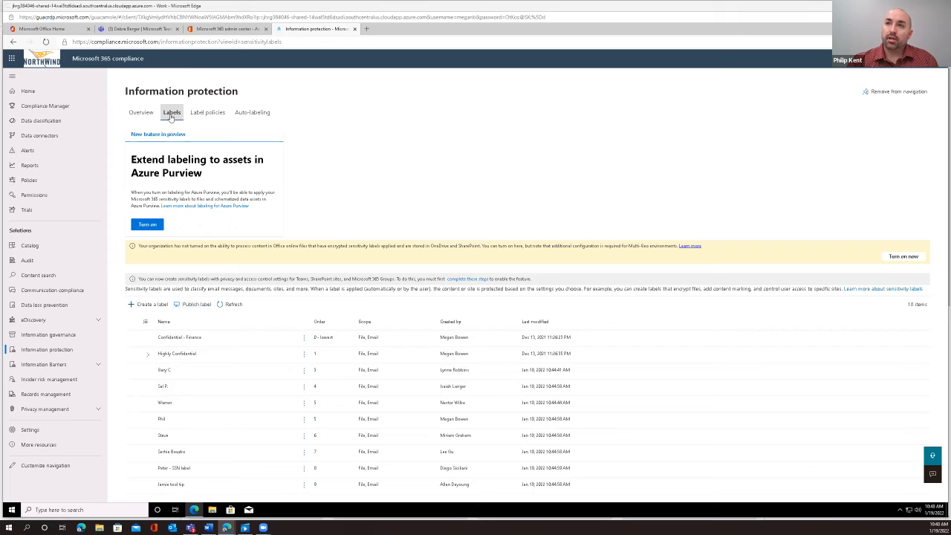
click(208, 116)
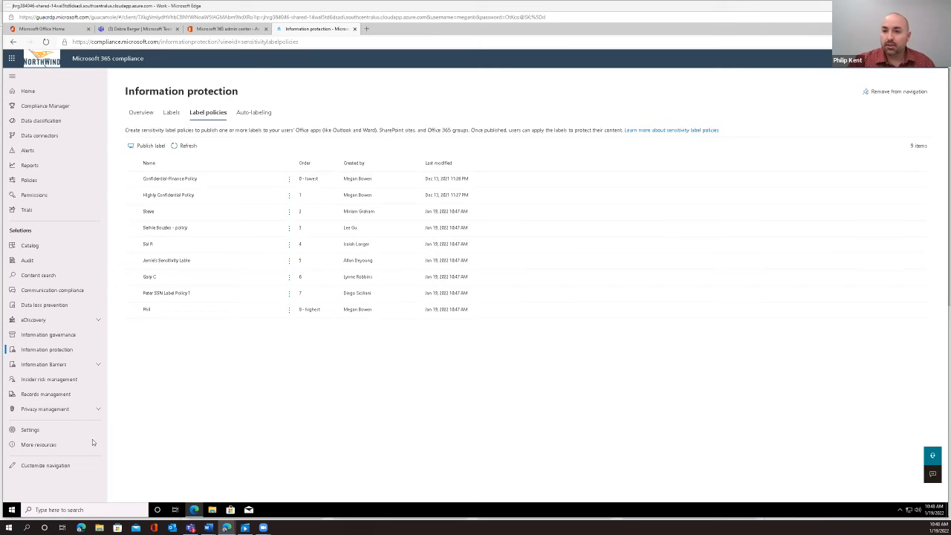
- Switch to Word and write a line with the owner's first name, "SSN" and a sample Social Security number in a blank document
click(11, 510)
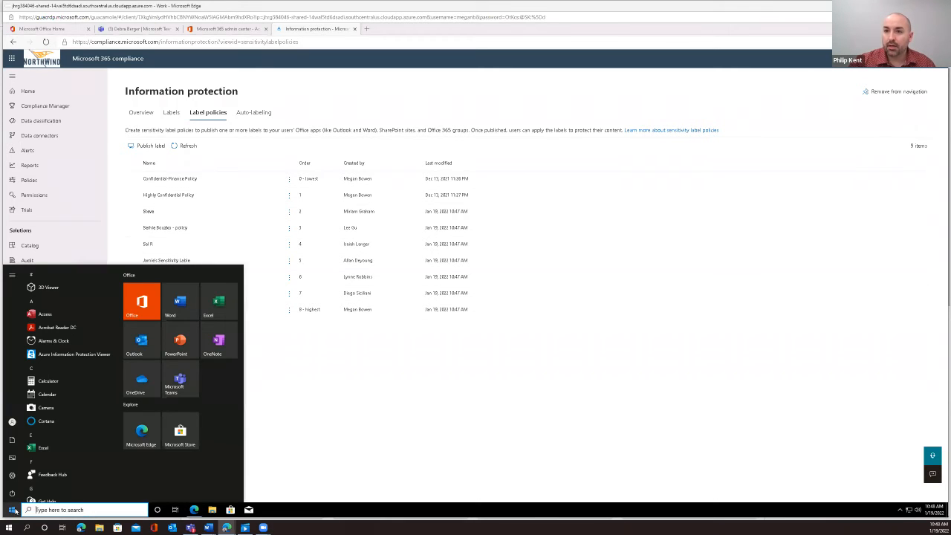
click(177, 301)
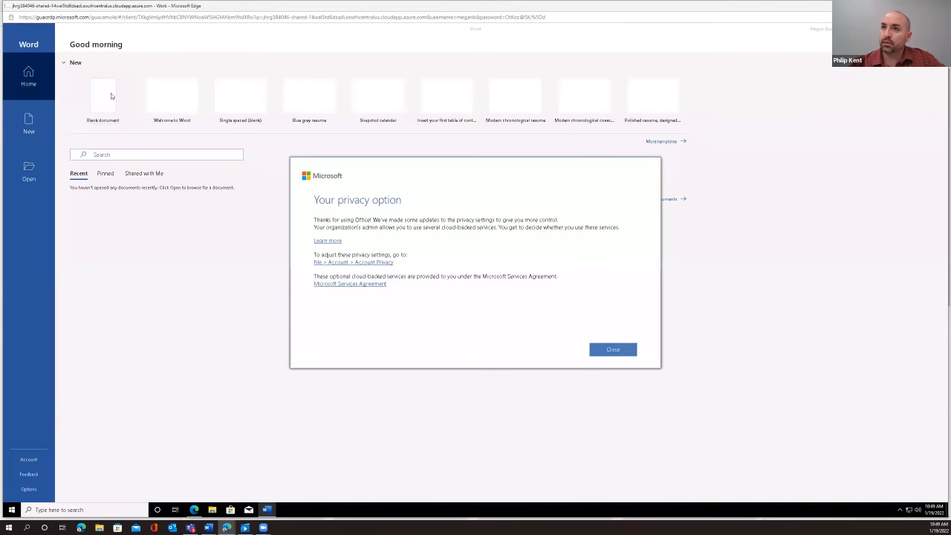
click(612, 350)
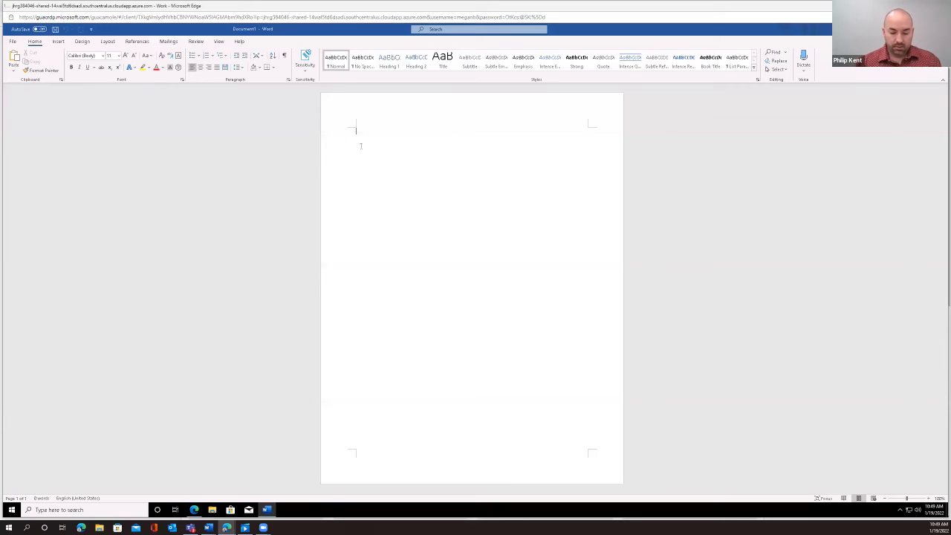
text(Phils)
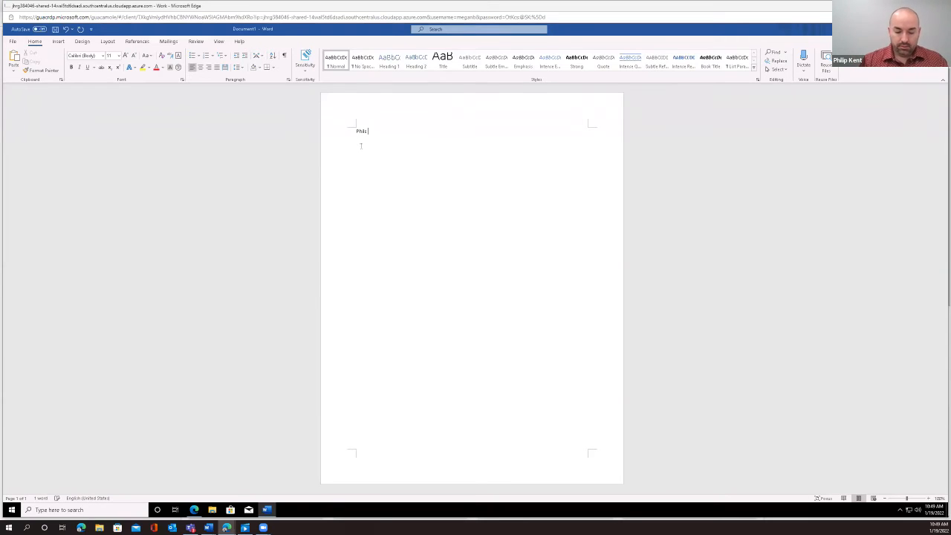
text( SSN )
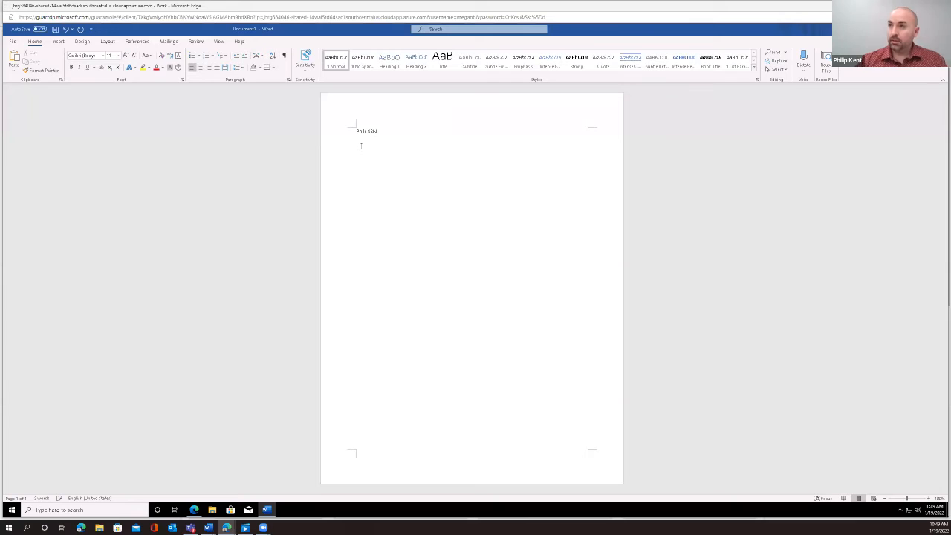
text(123-12-1234)
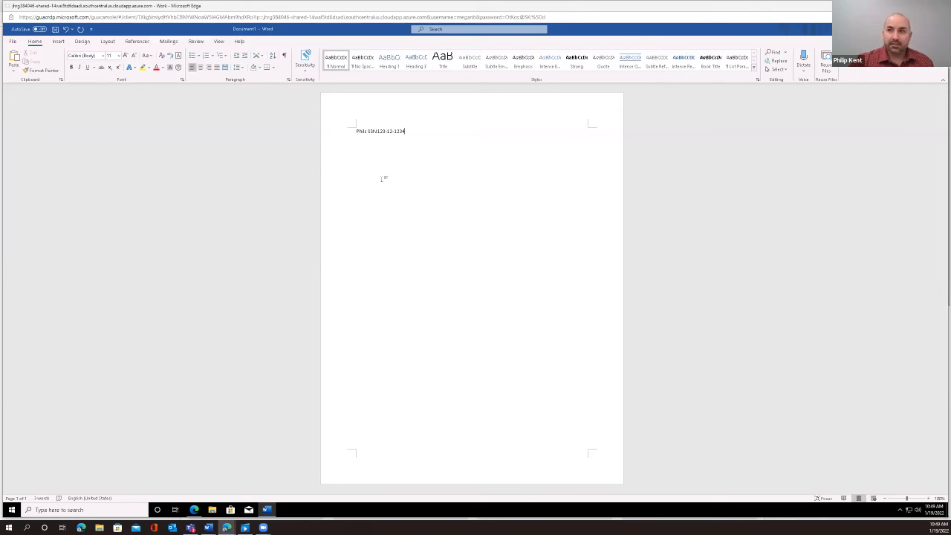
- Try to save the test document as a Word file in this PC's Documents folder, named with the owner's first name and "ssn"
click(12, 41)
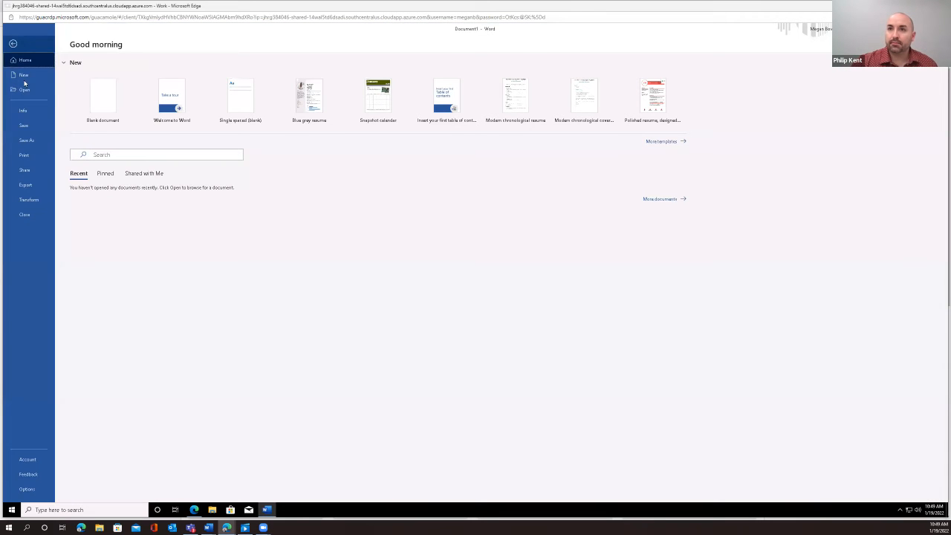
click(30, 141)
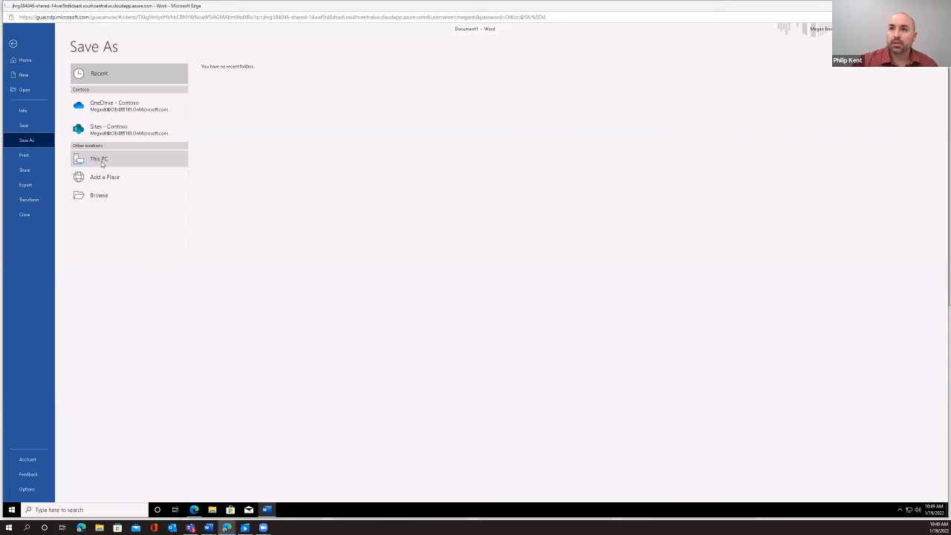
click(102, 163)
click(218, 78)
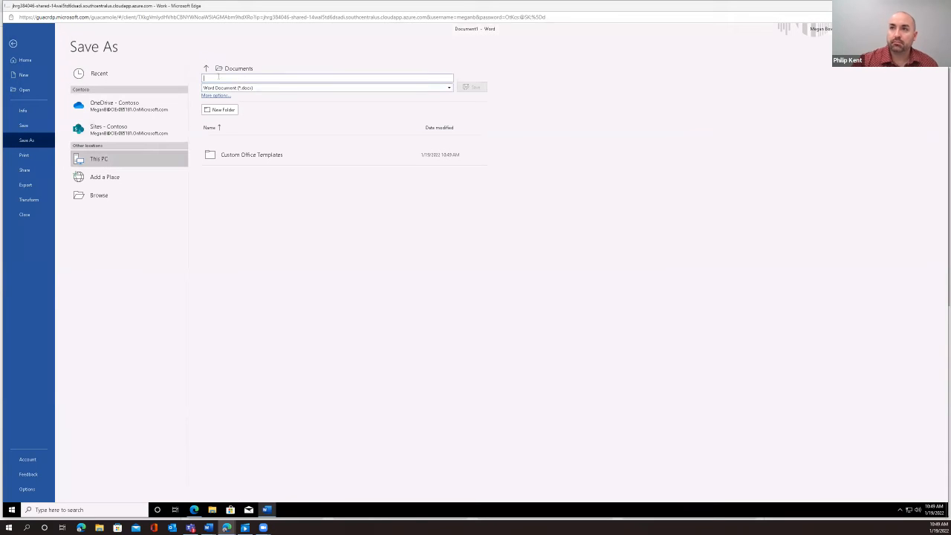
text(phili)
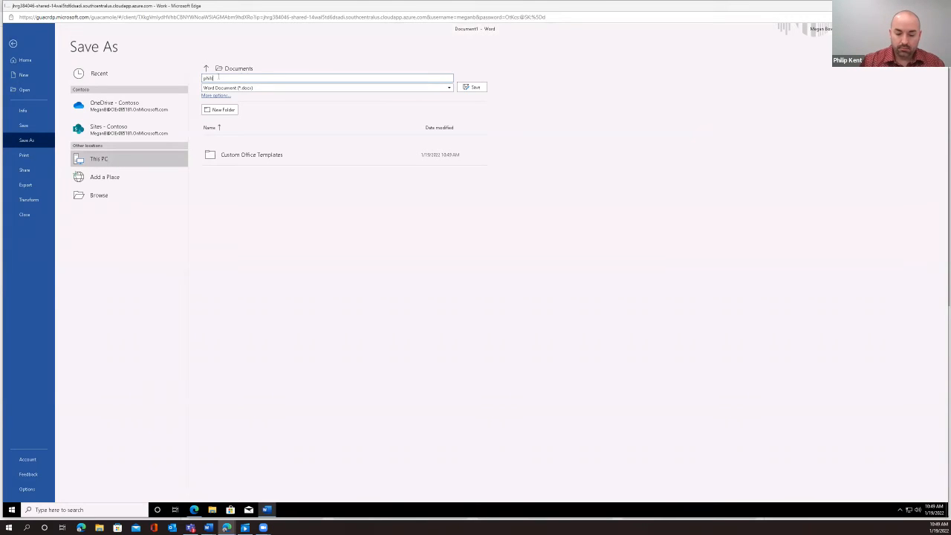
text(p ke)
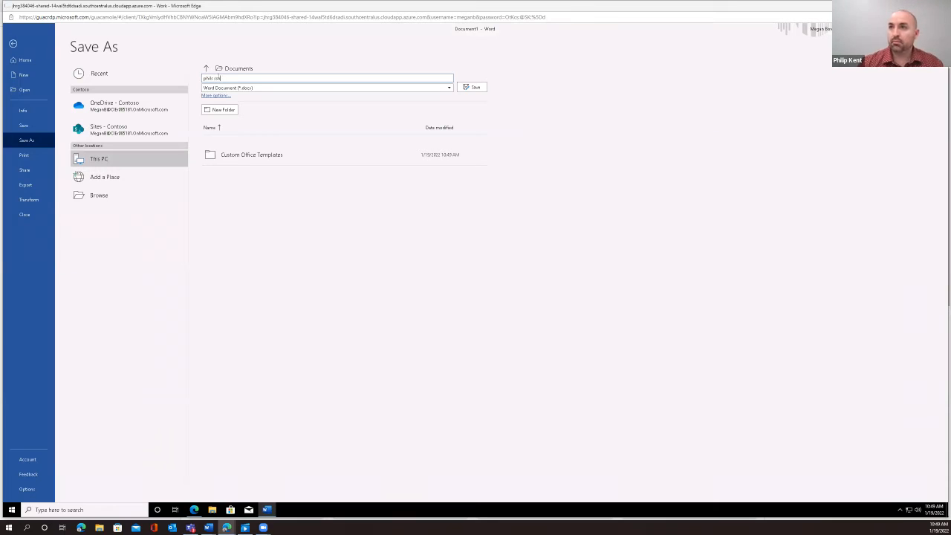
key(Return)
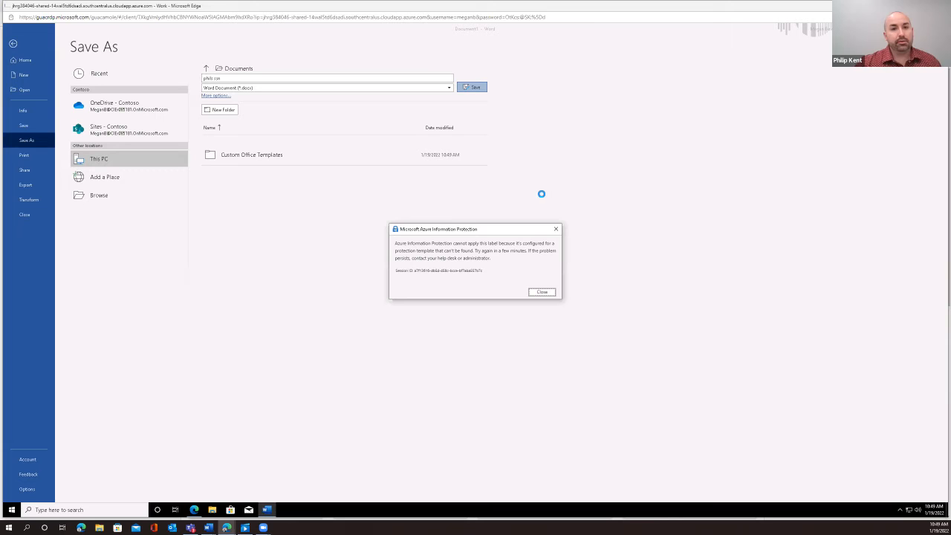
click(536, 294)
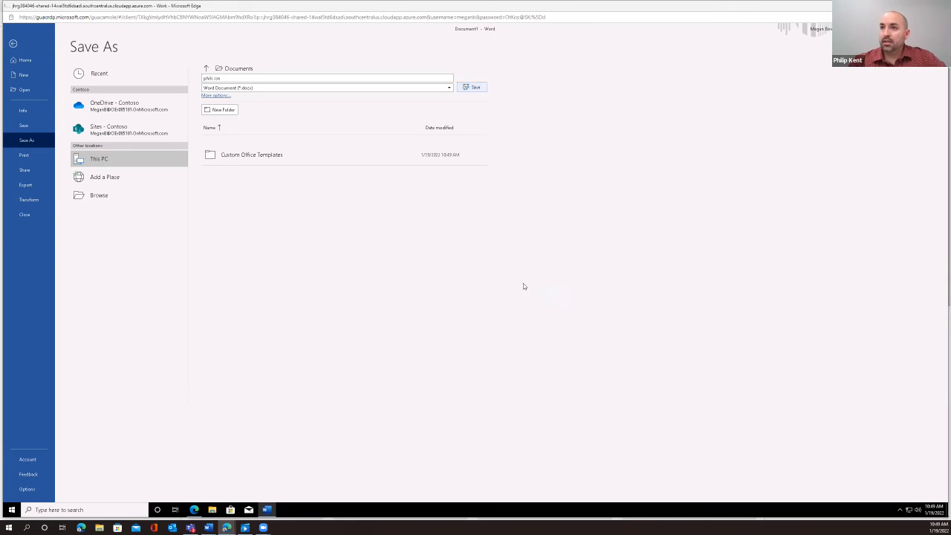
- Return to the test document and close it without saving
click(14, 44)
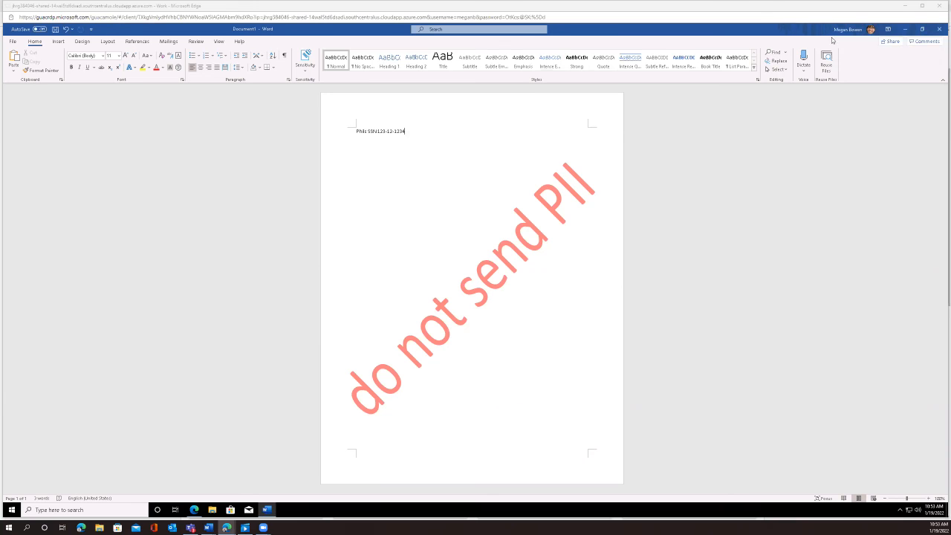
click(939, 29)
click(504, 308)
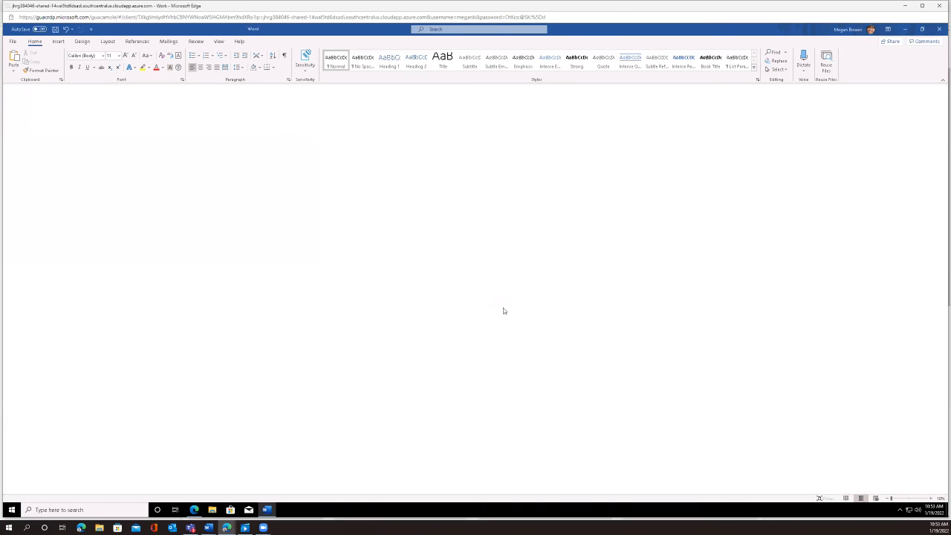